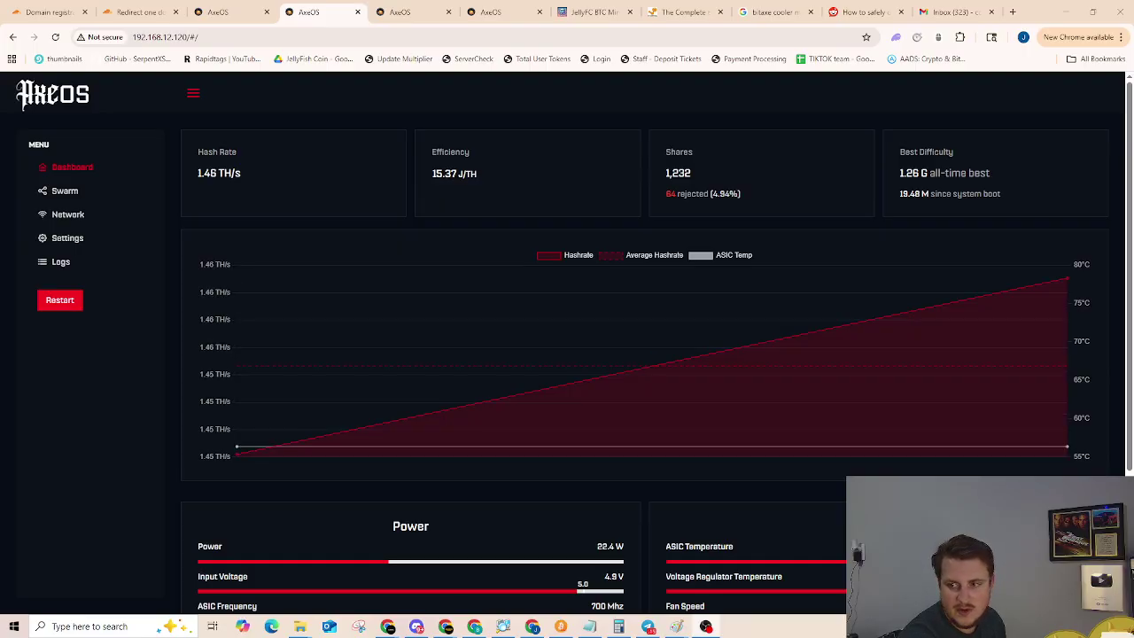
click(84, 239)
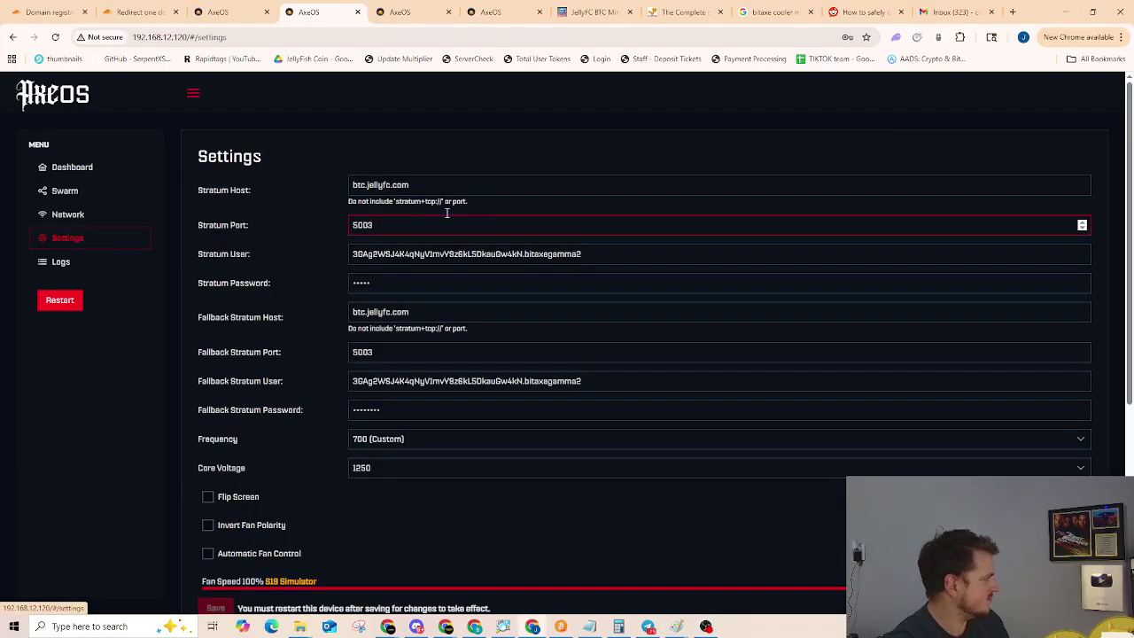
scroll(497, 233, down, 4)
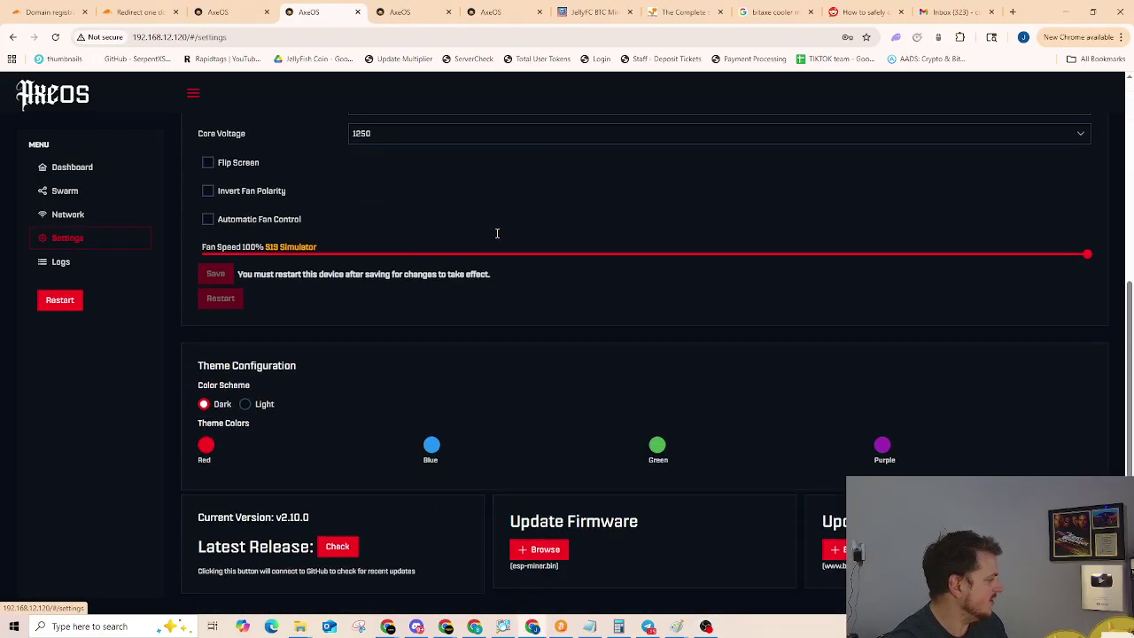
double_click(291, 516)
click(368, 527)
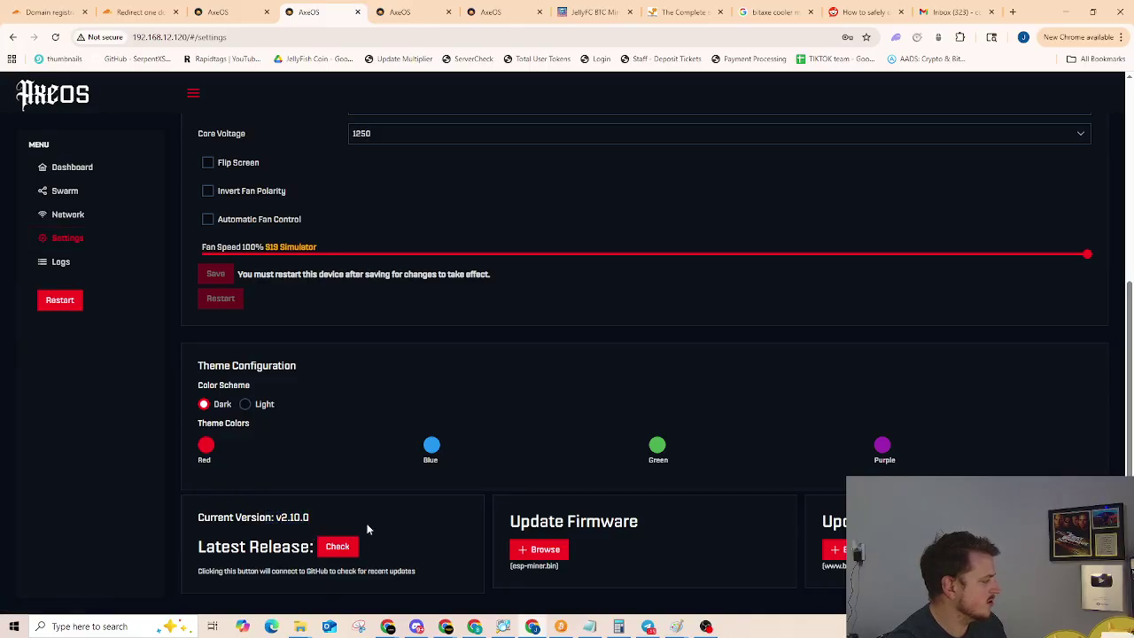
click(341, 546)
scroll(422, 518, down, 1)
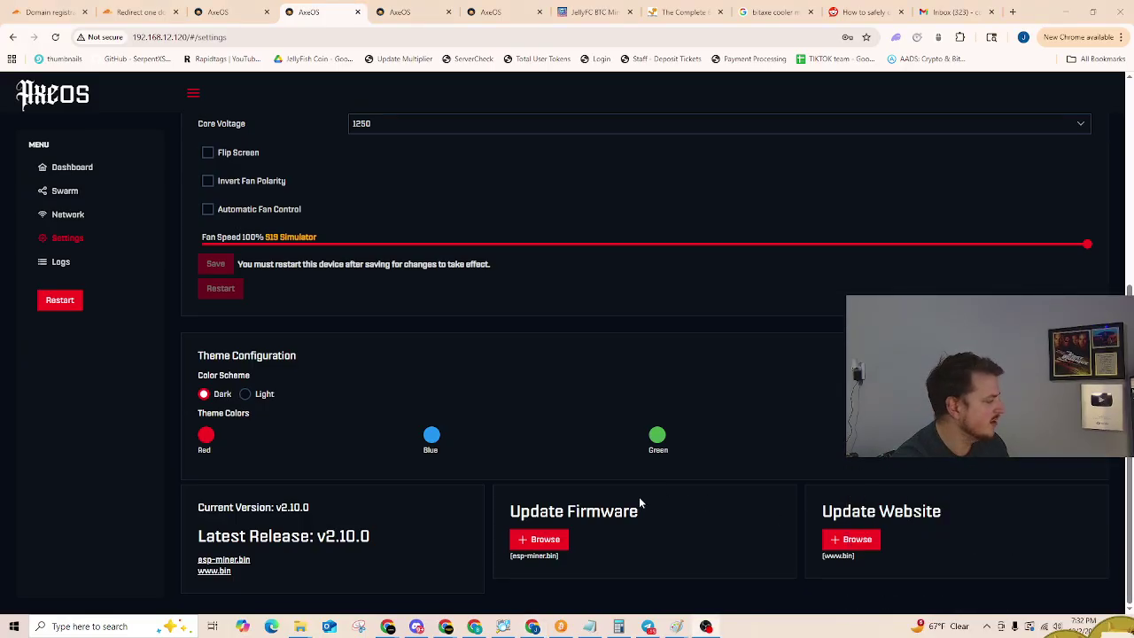
click(211, 572)
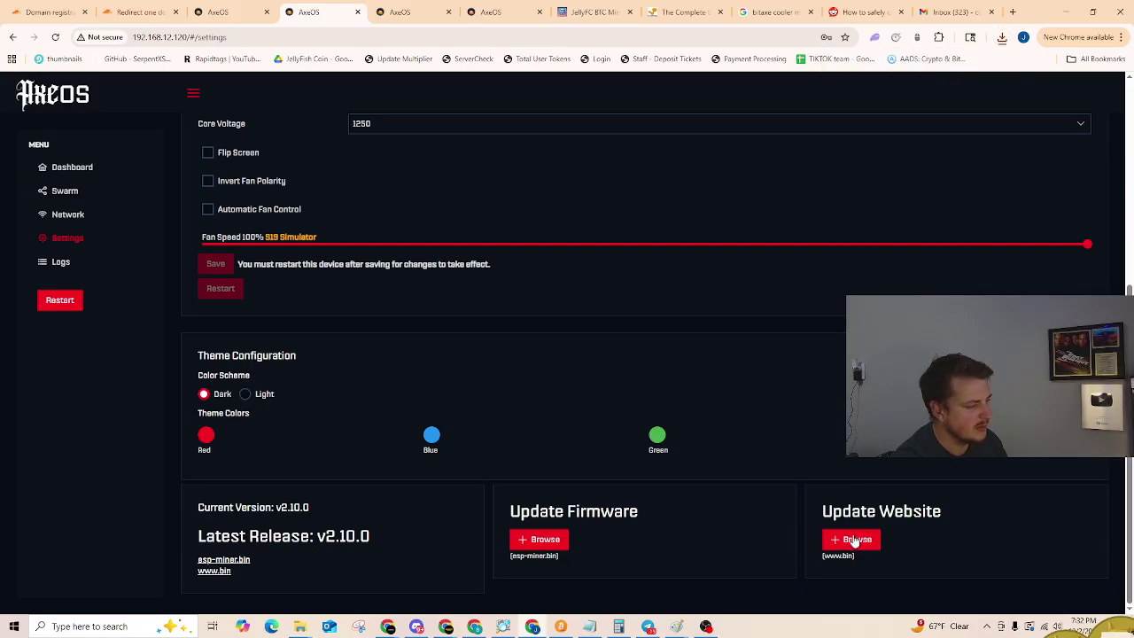
click(855, 542)
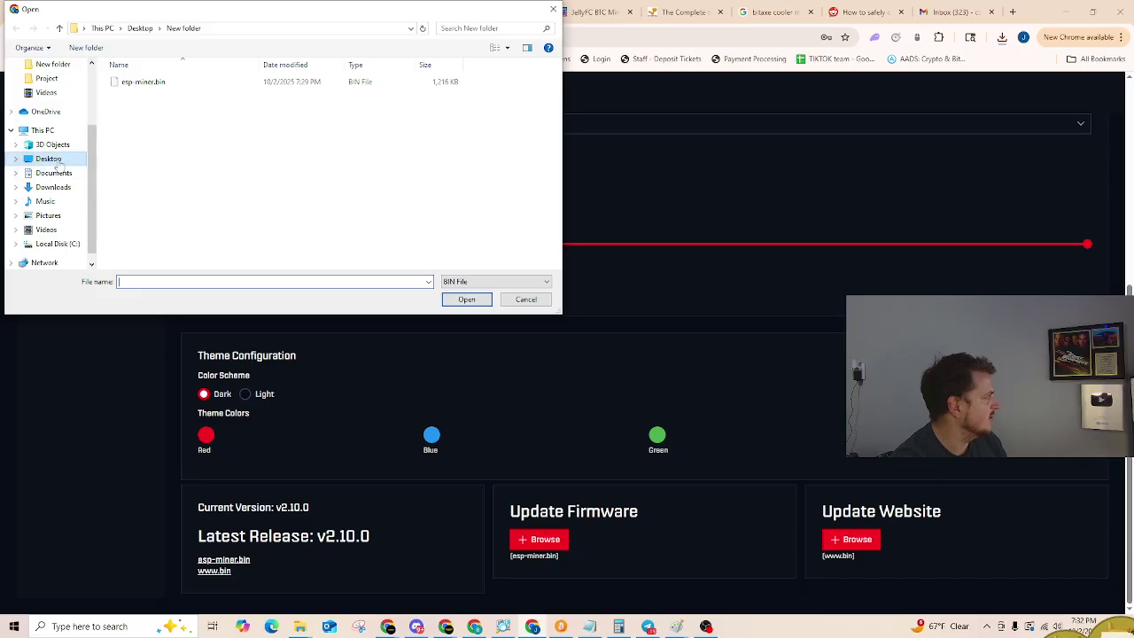
click(53, 186)
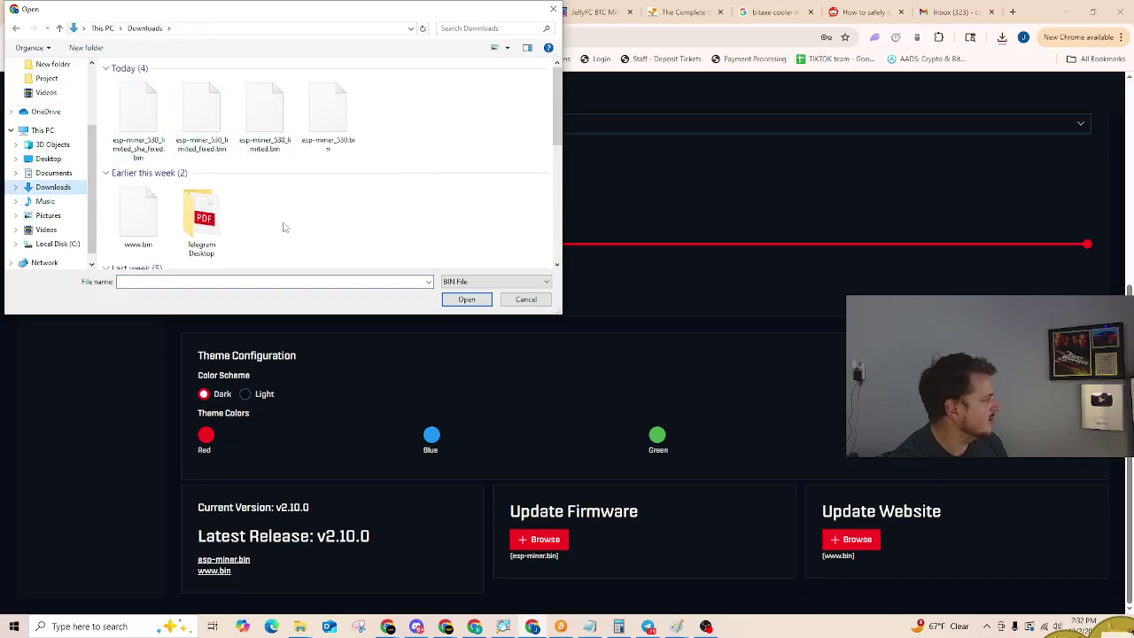
click(149, 222)
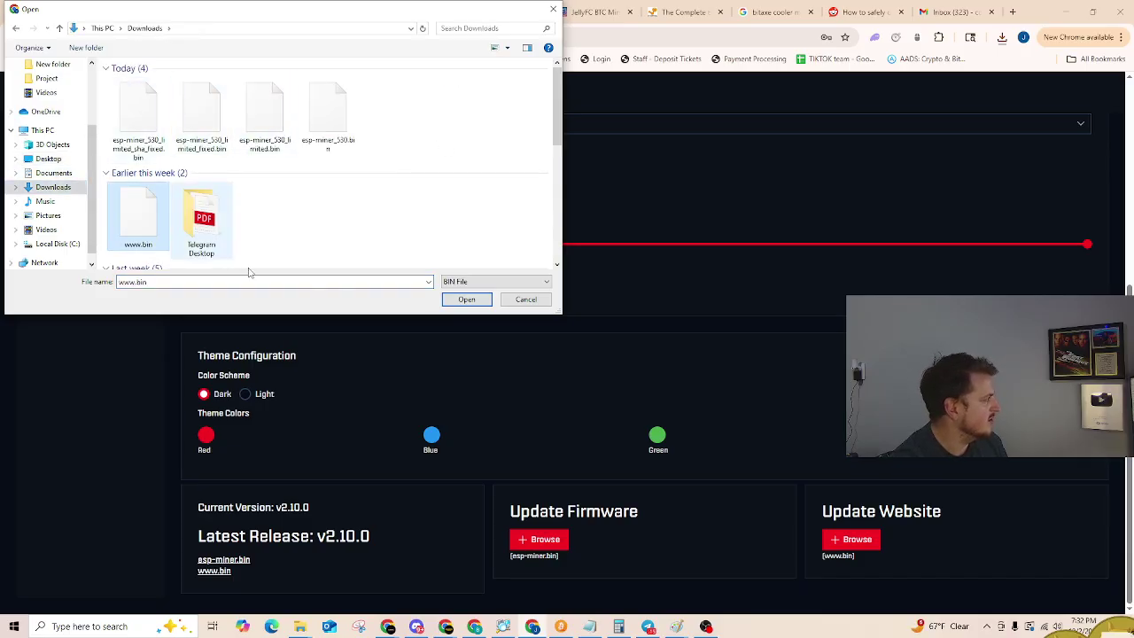
click(466, 300)
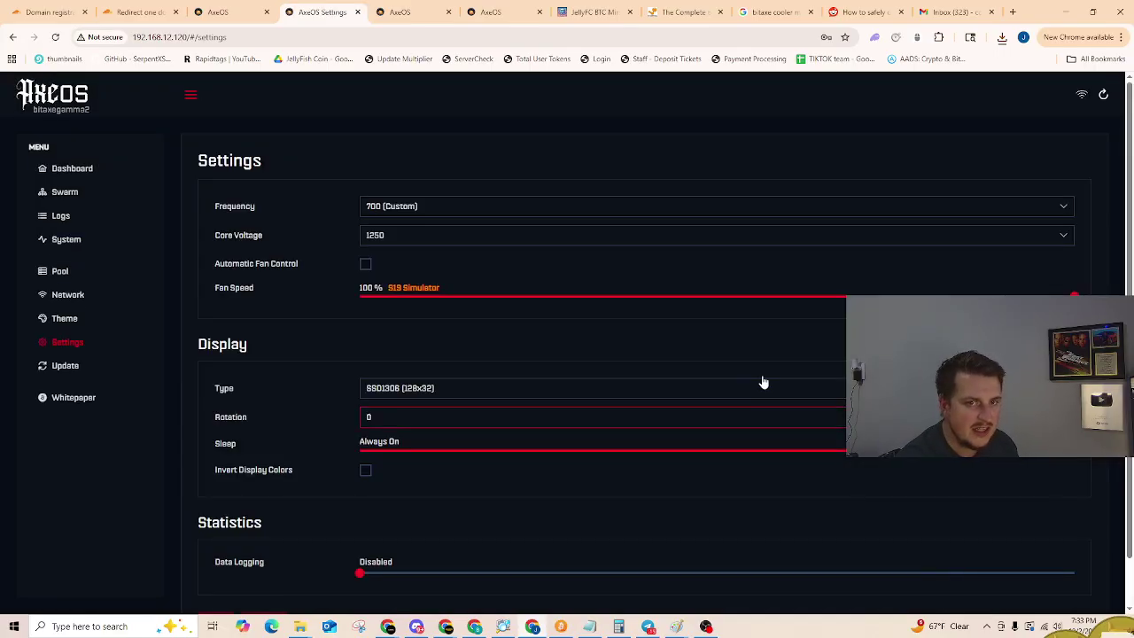
Inspect the Frequency, Display Type and Rotation options, leaving them unchanged with rotation 0.
click(455, 209)
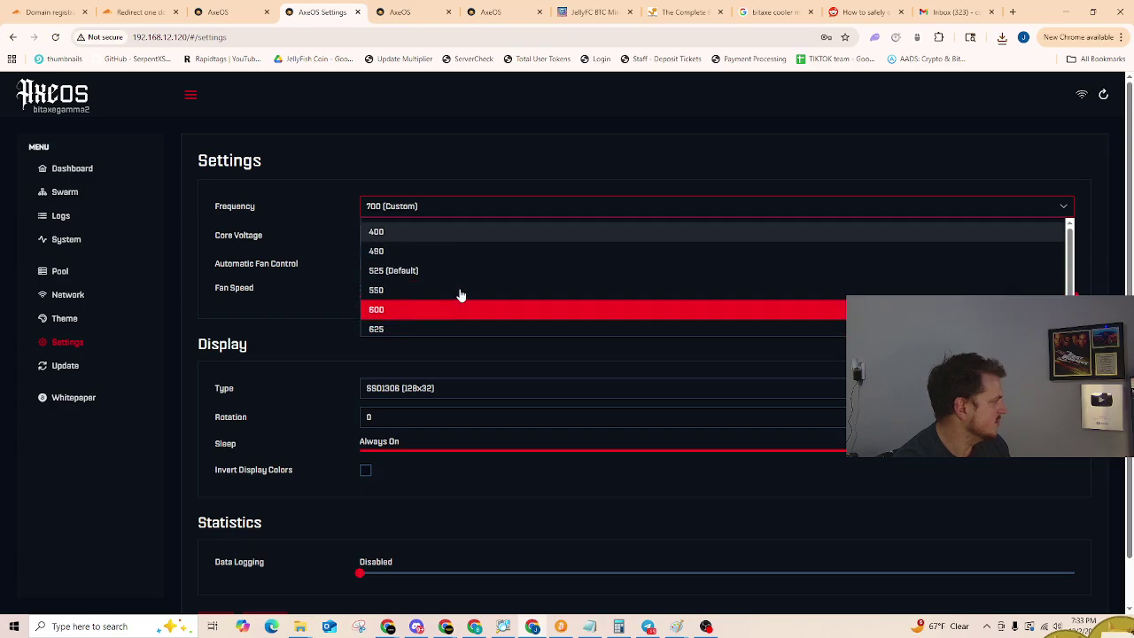
click(488, 160)
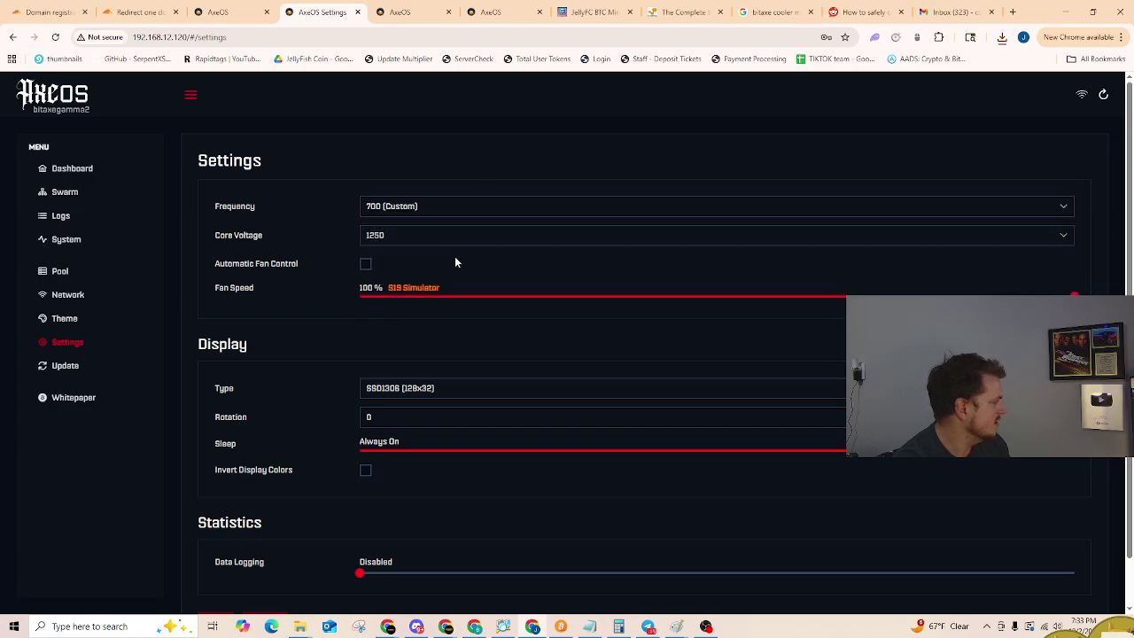
click(475, 397)
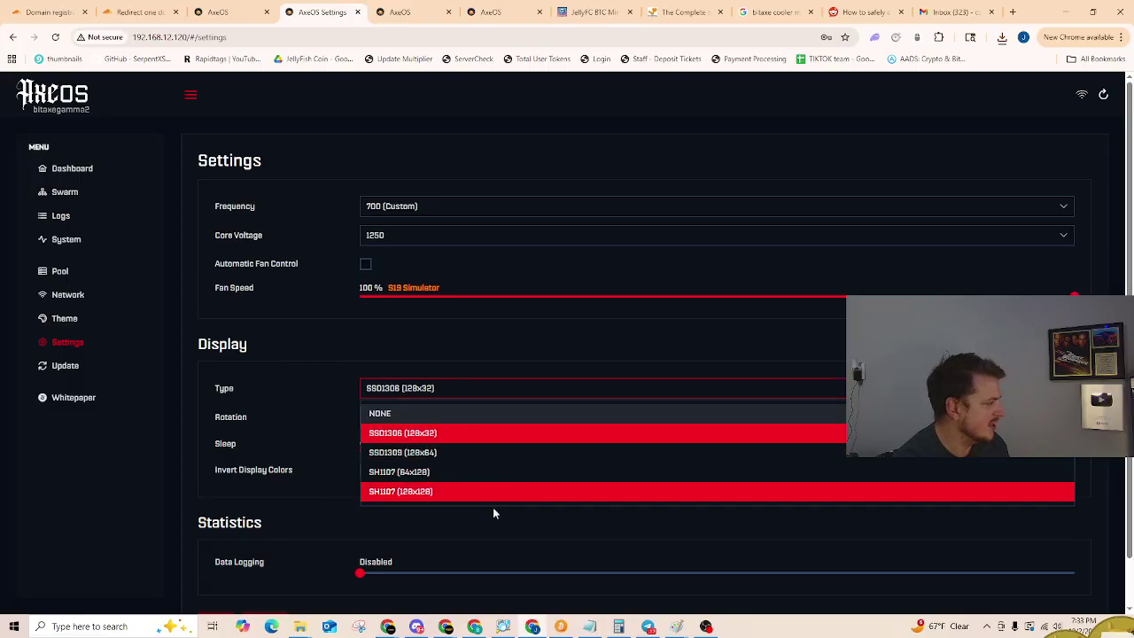
click(354, 369)
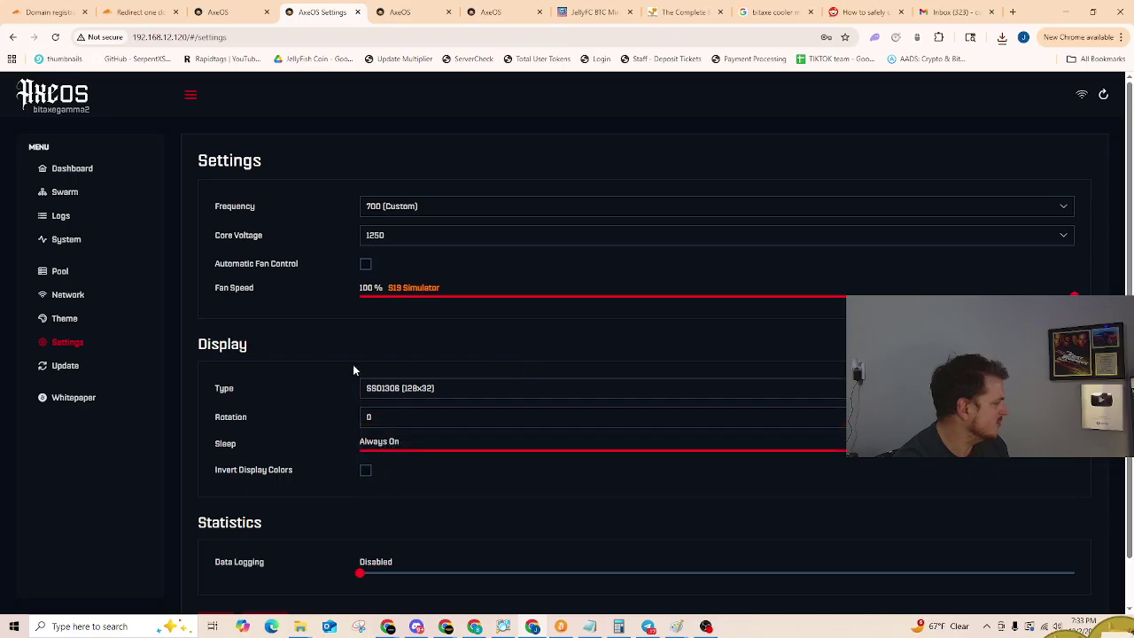
click(405, 422)
click(410, 418)
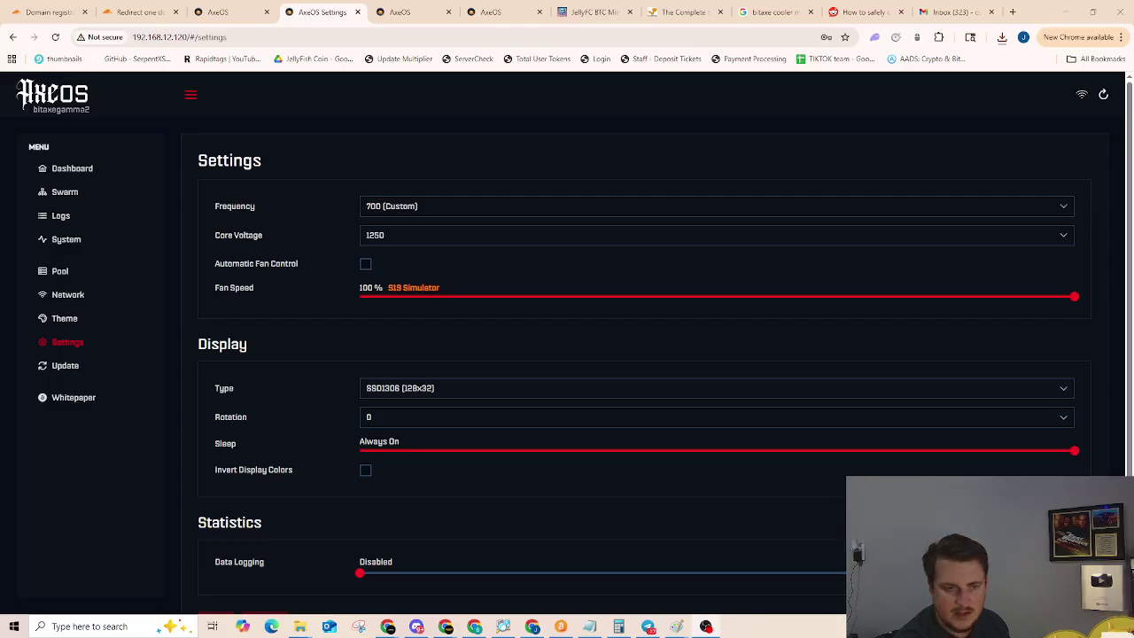
Set the display Sleep slider to Always Off and save the settings.
scroll(566, 486, down, 2)
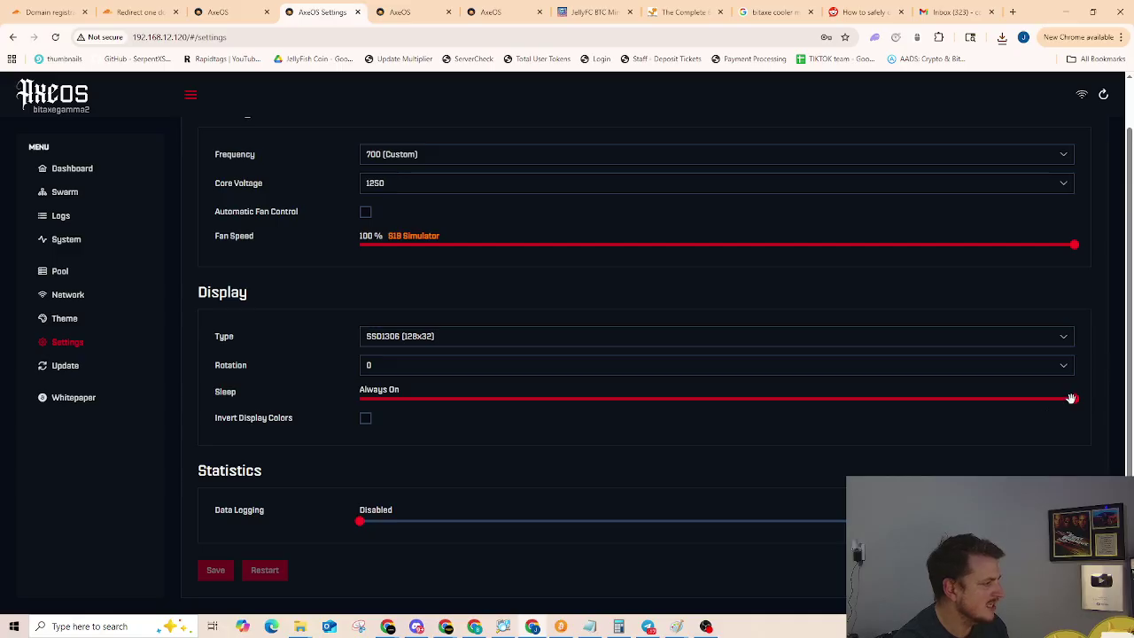
drag(1070, 398, 302, 398)
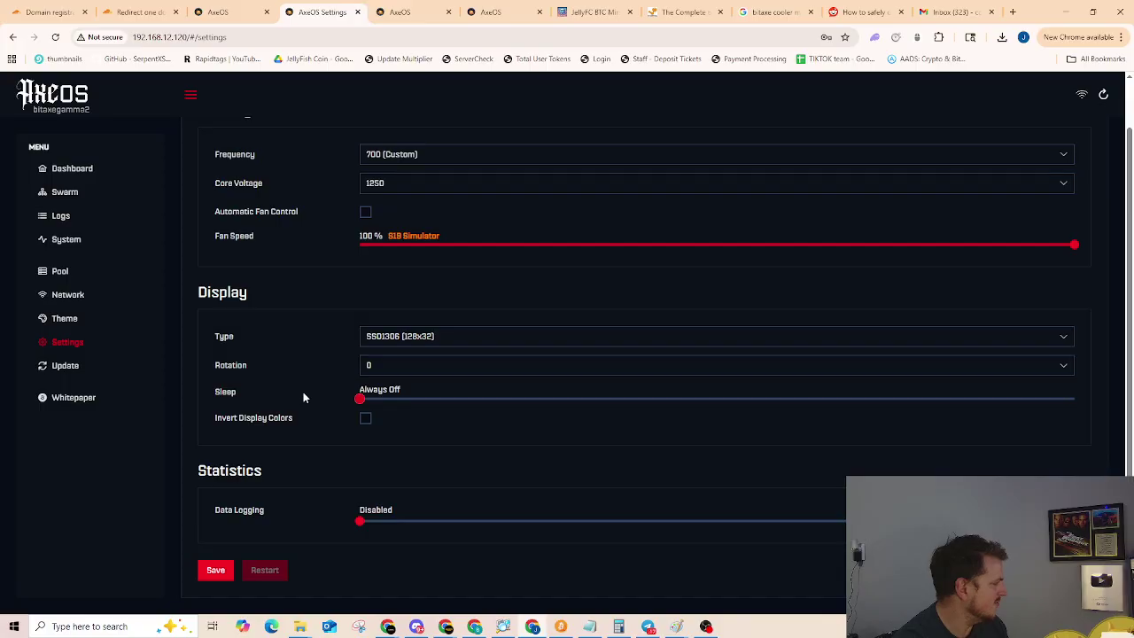
drag(433, 405, 1095, 406)
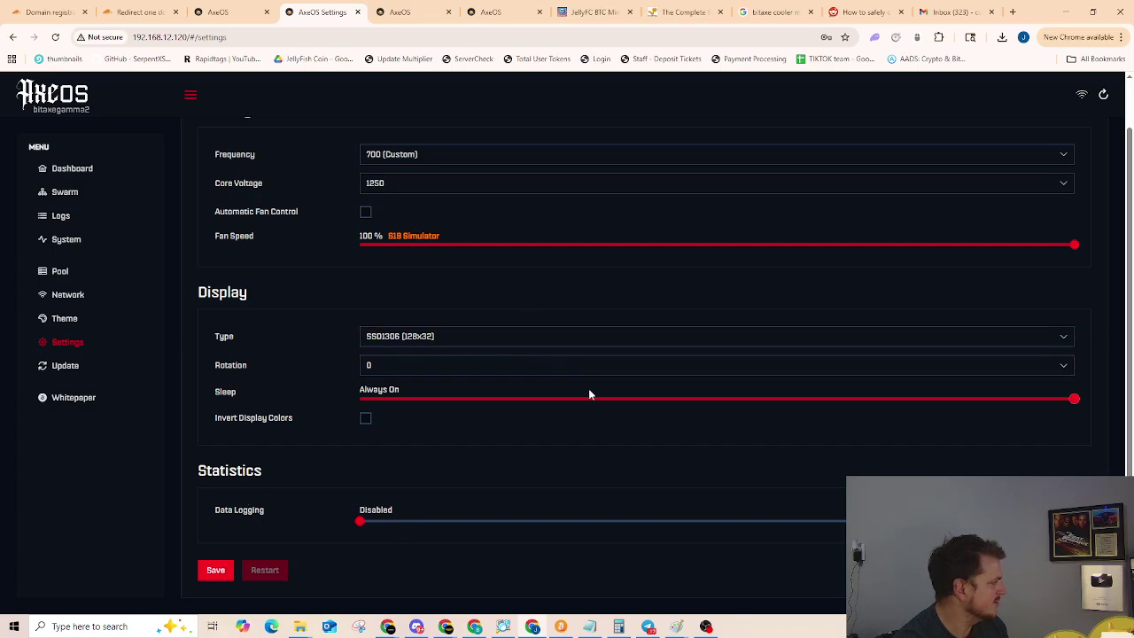
drag(1072, 397, 269, 480)
click(216, 571)
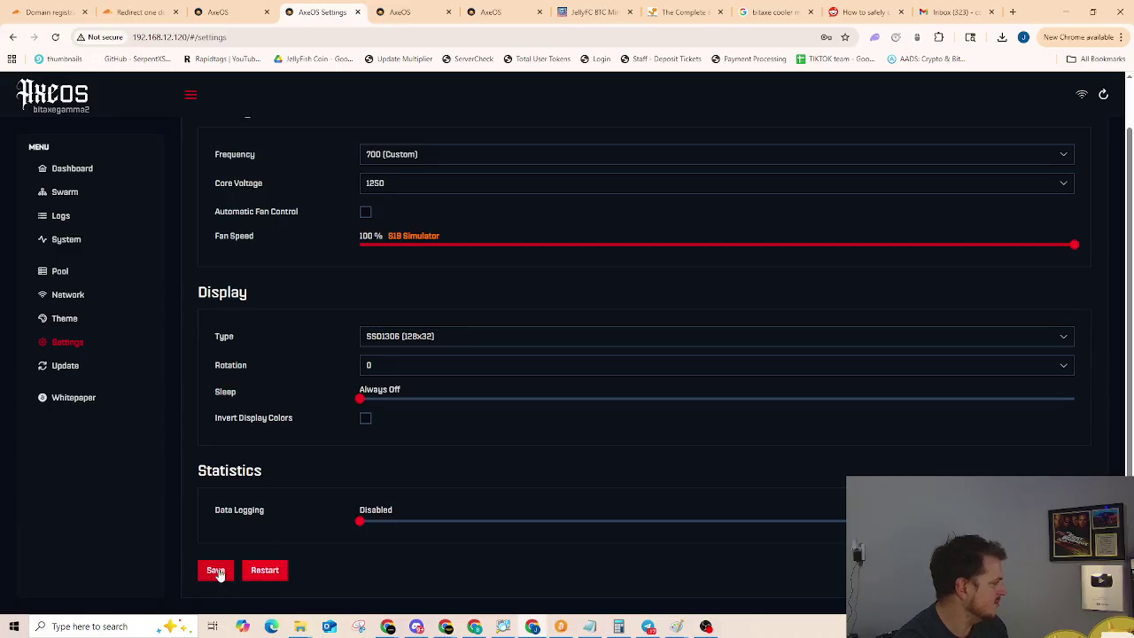
scroll(497, 464, up, 1)
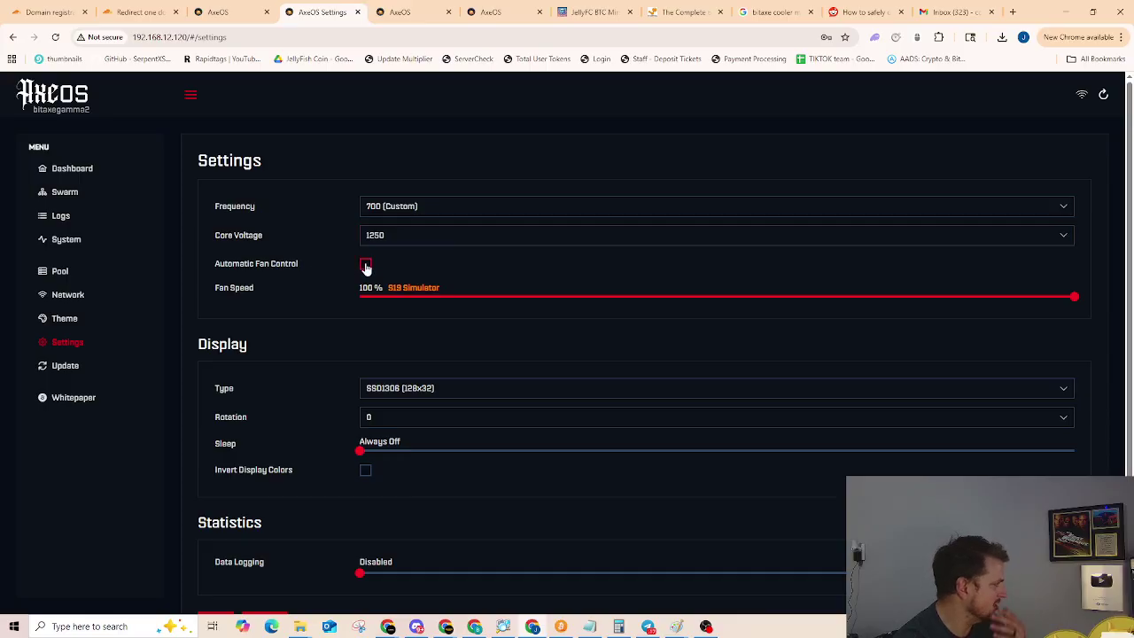
Set the theme to the Light colour scheme with a red accent, then go to the Update page.
click(73, 324)
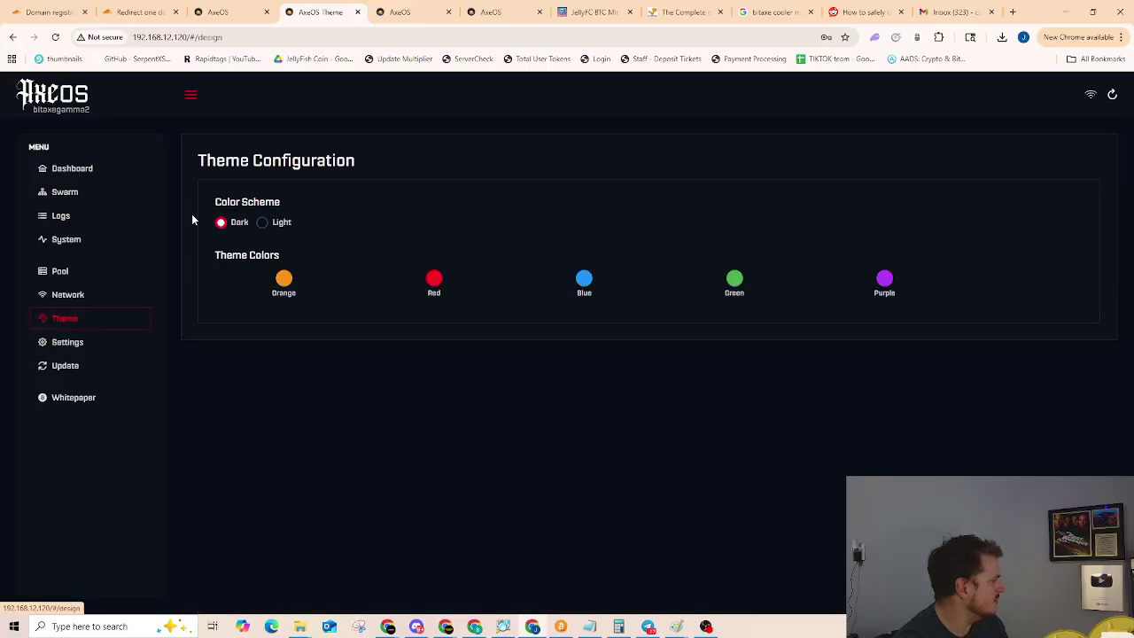
click(263, 225)
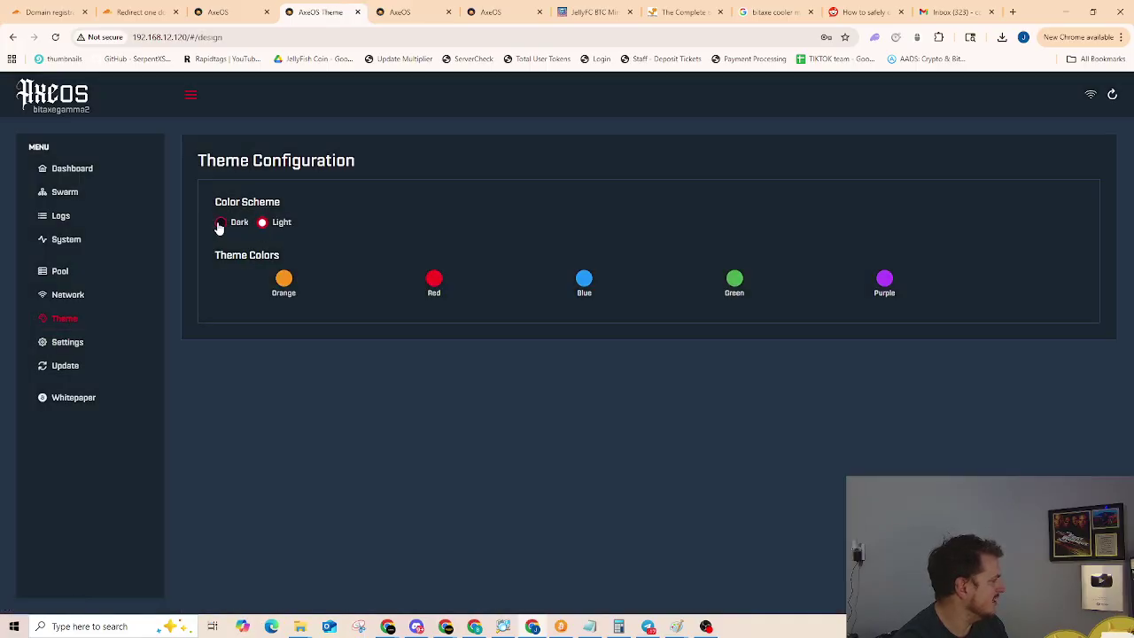
click(283, 279)
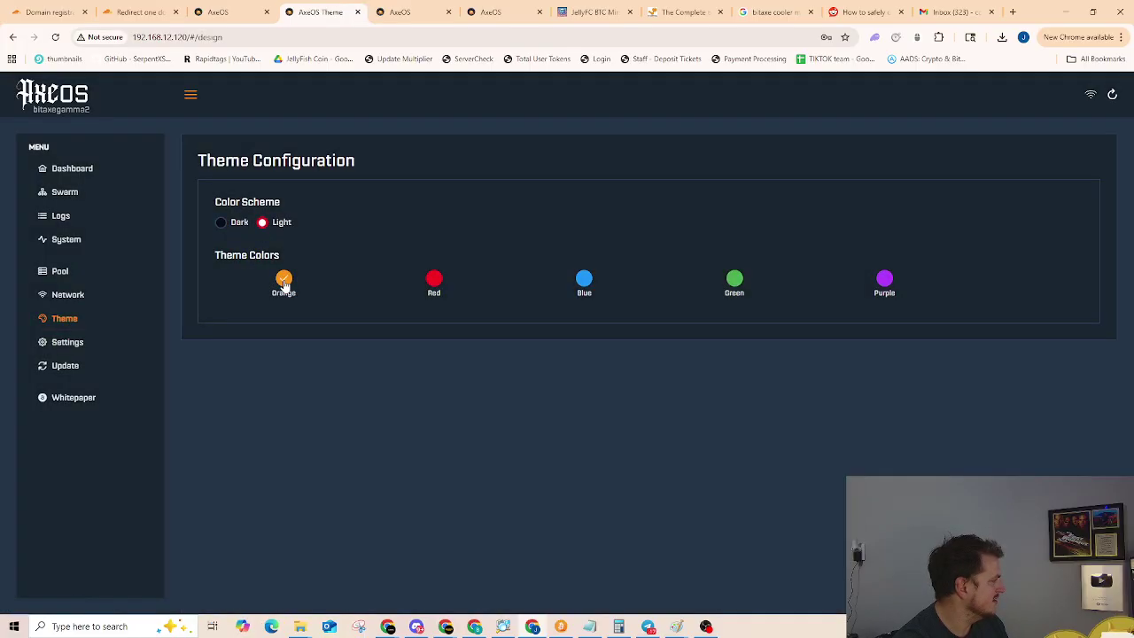
click(434, 282)
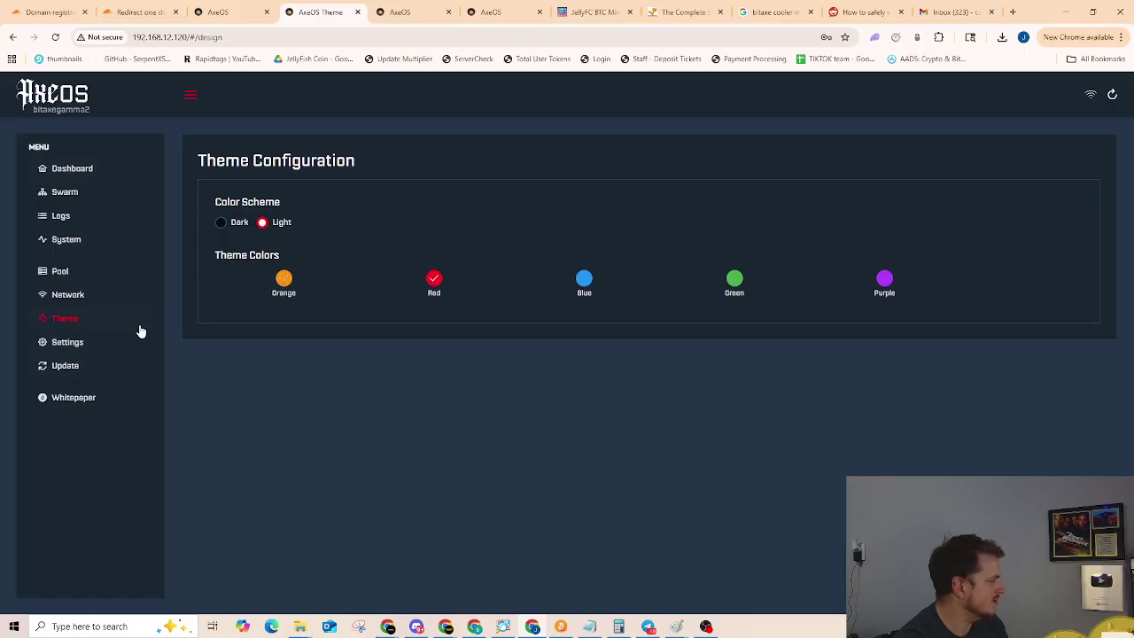
click(76, 369)
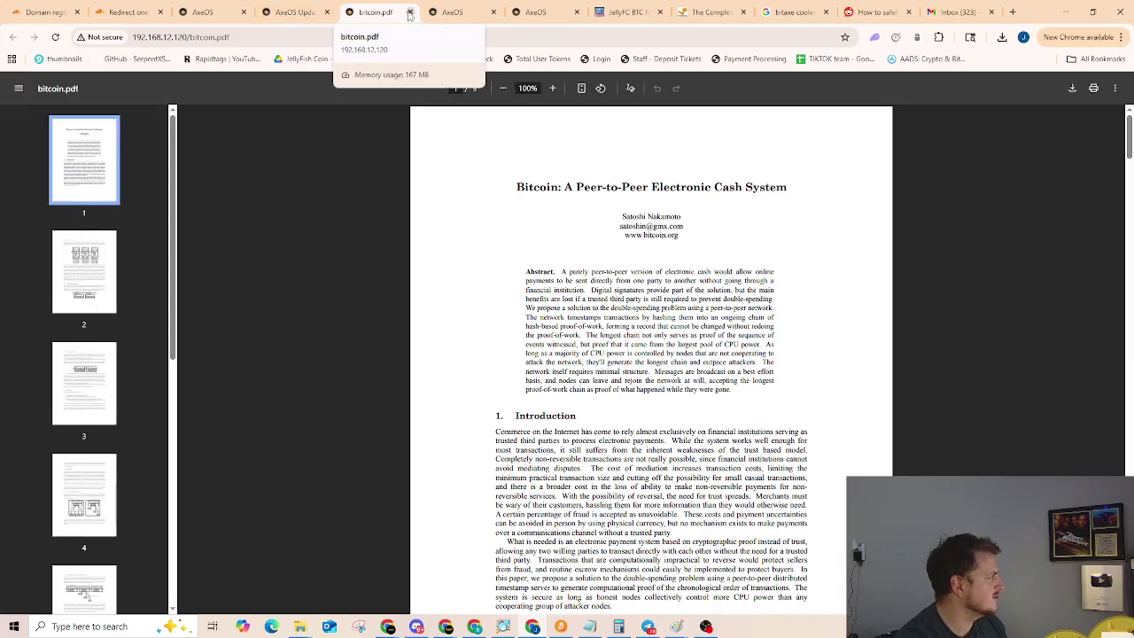
Open the Pool page and reveal the fallback pool's advanced options, showing Suggested Difficulty 1000.
click(293, 12)
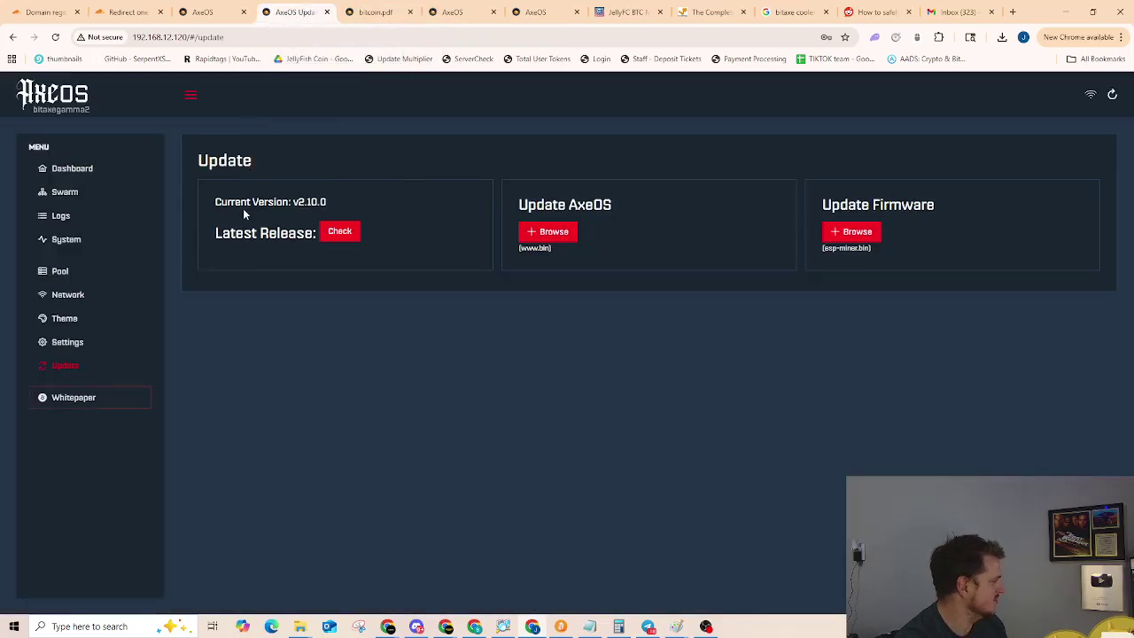
click(79, 303)
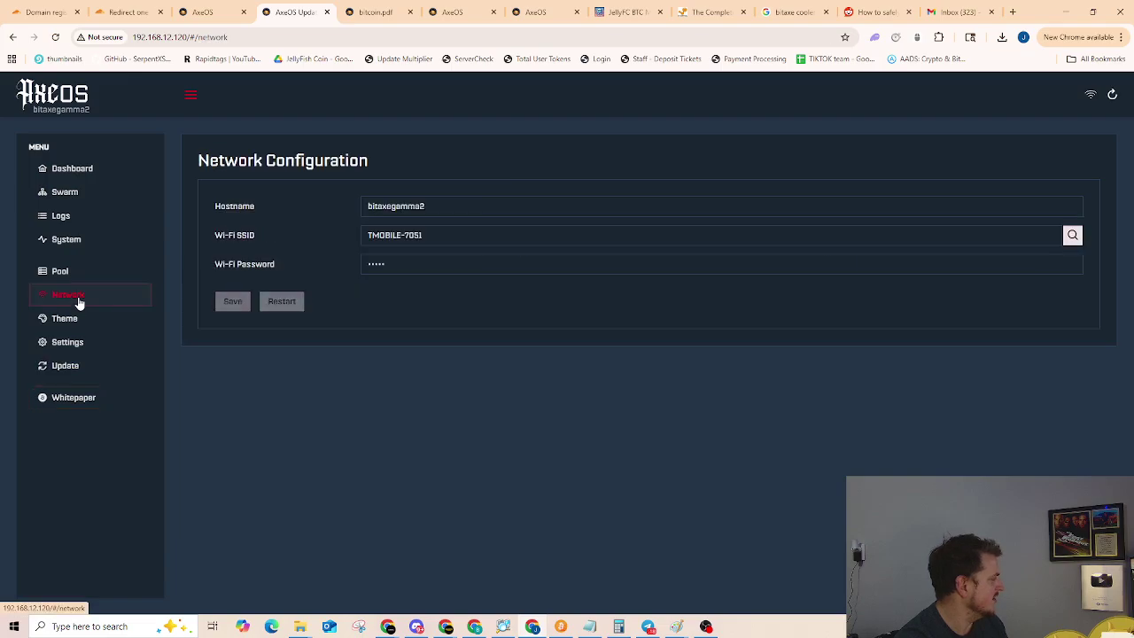
click(82, 279)
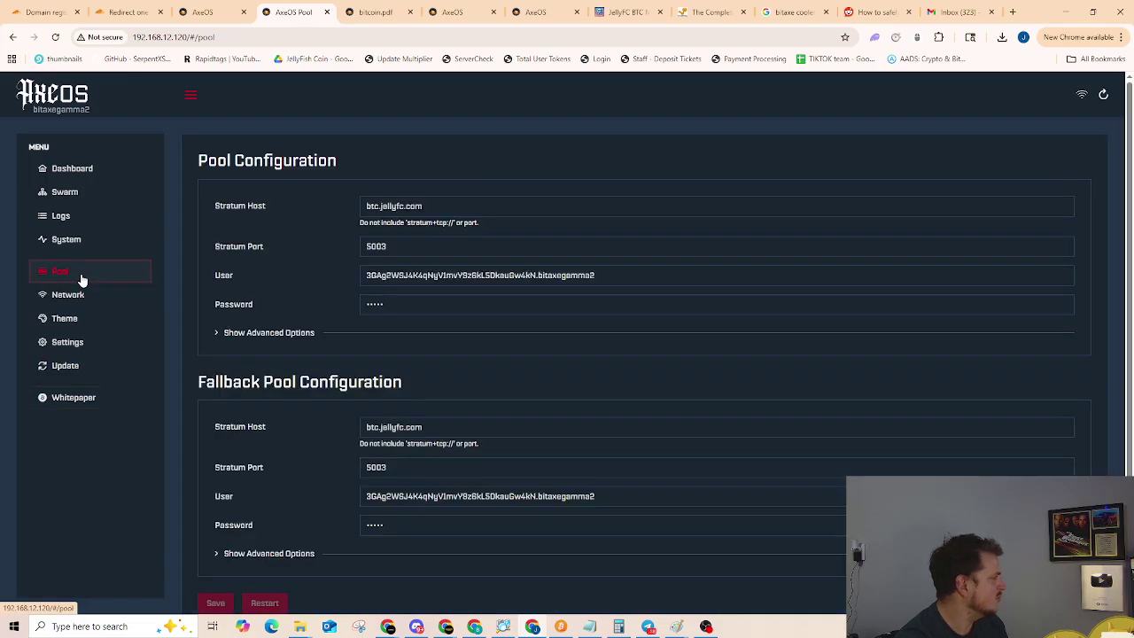
scroll(531, 284, down, 1)
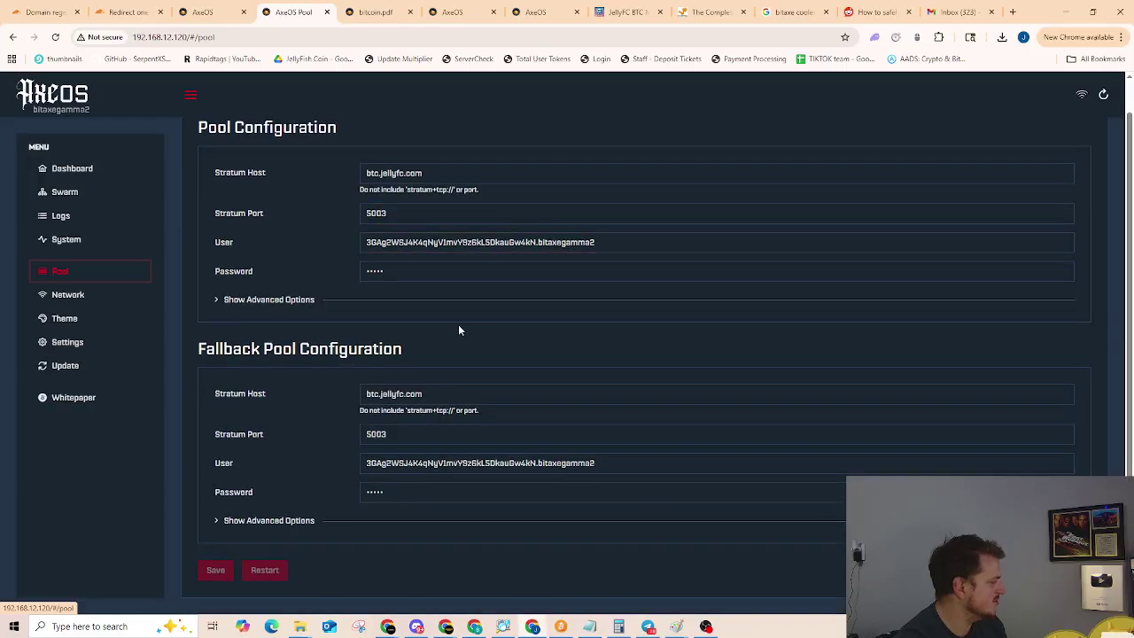
click(282, 522)
scroll(341, 493, down, 1)
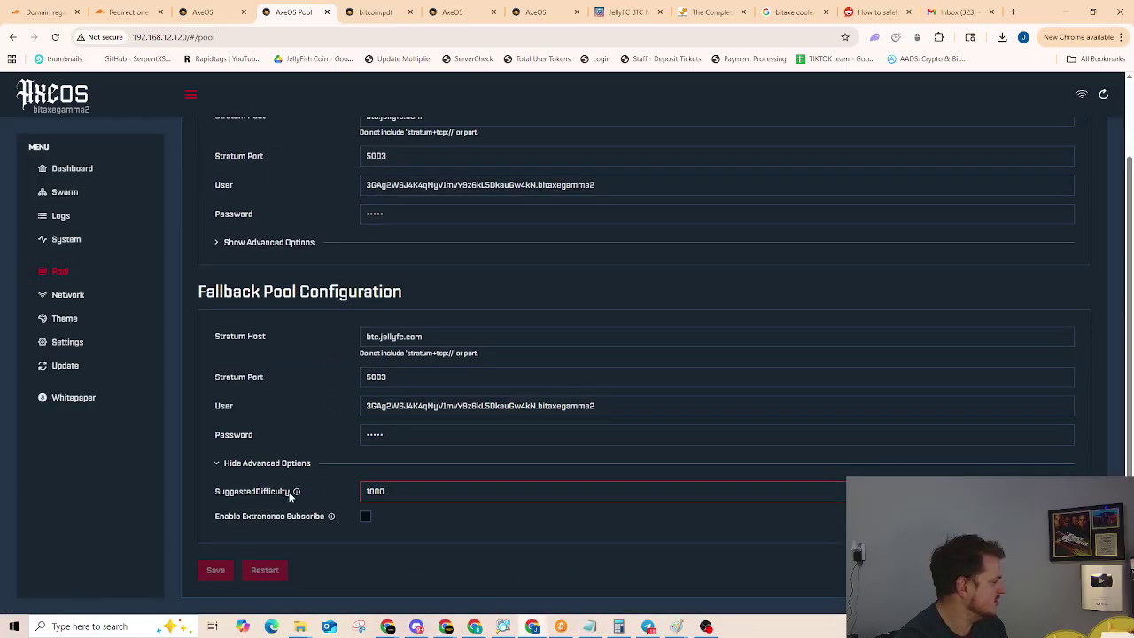
mouse_move(296, 495)
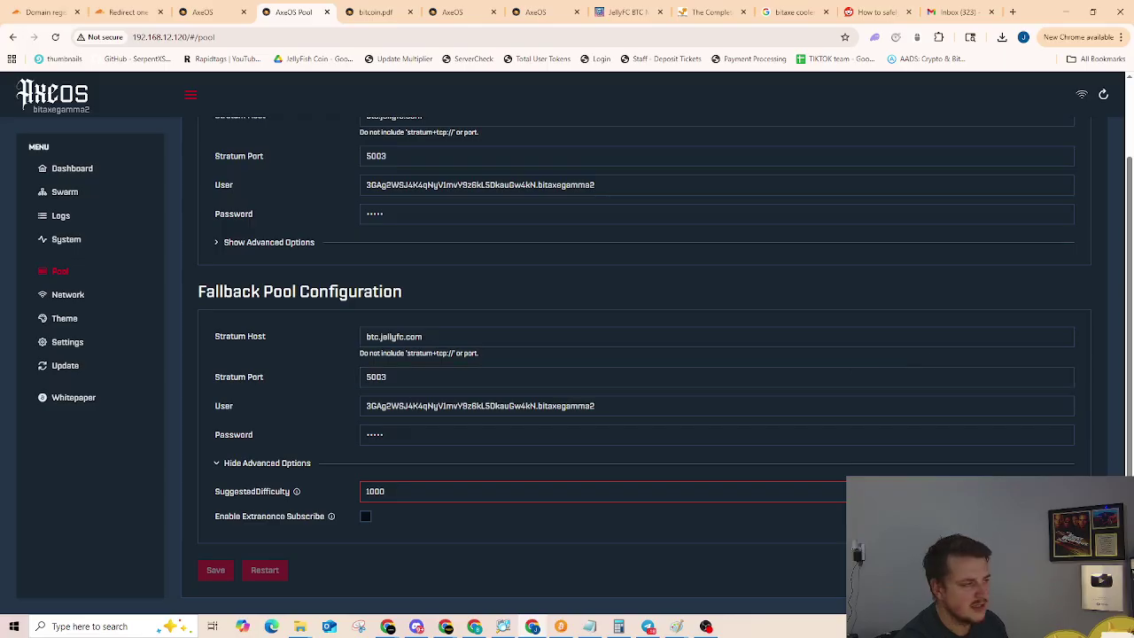
scroll(615, 331, up, 1)
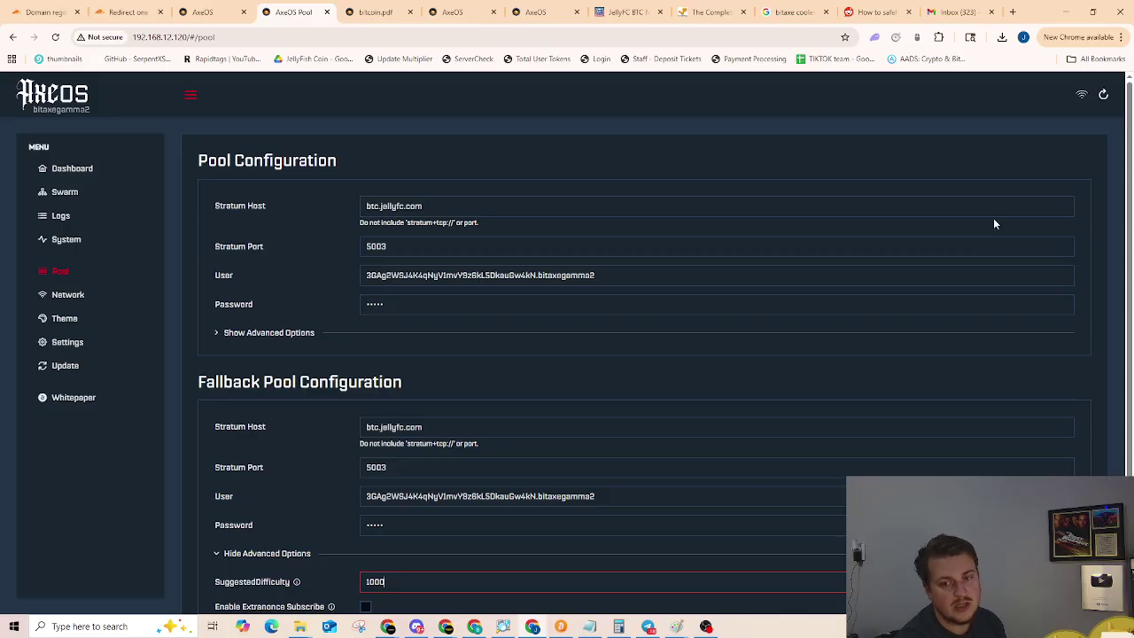
Look through the System, Logs and Swarm pages.
click(73, 242)
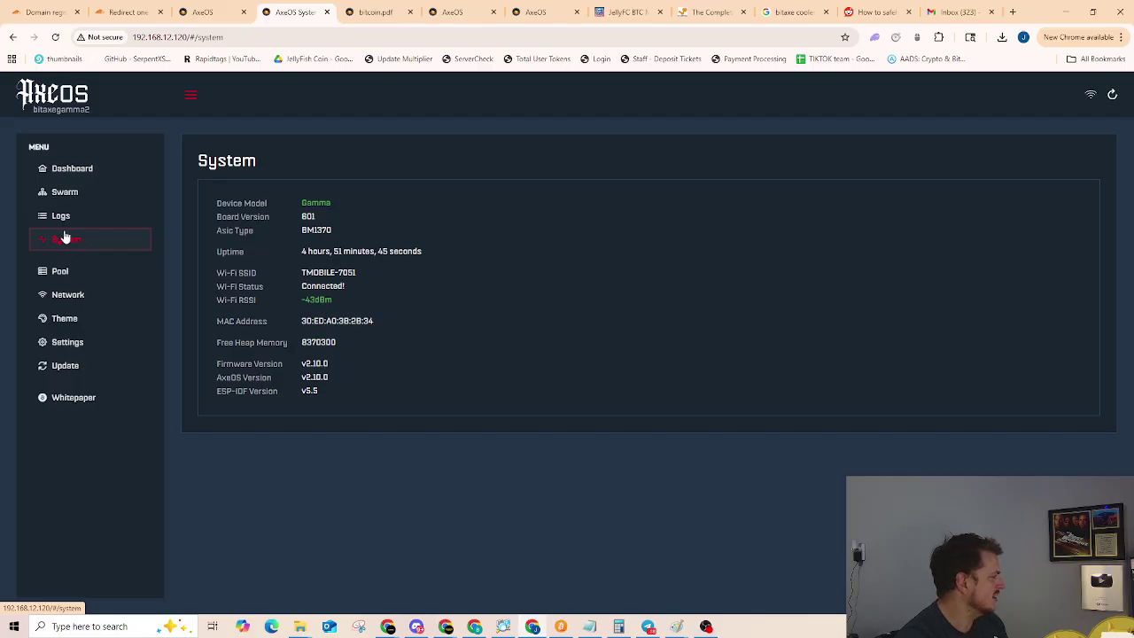
click(75, 221)
click(91, 196)
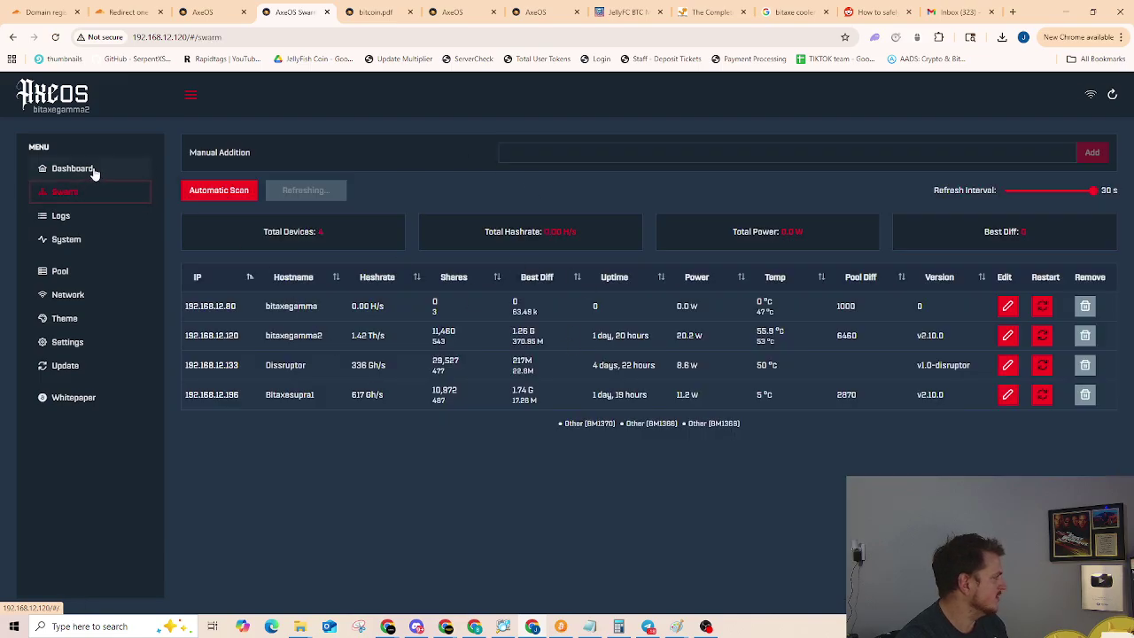
Review the Dashboard: 1.40 Th/s hashrate, 15.99 J/Th efficiency, 1,242 shares.
click(73, 169)
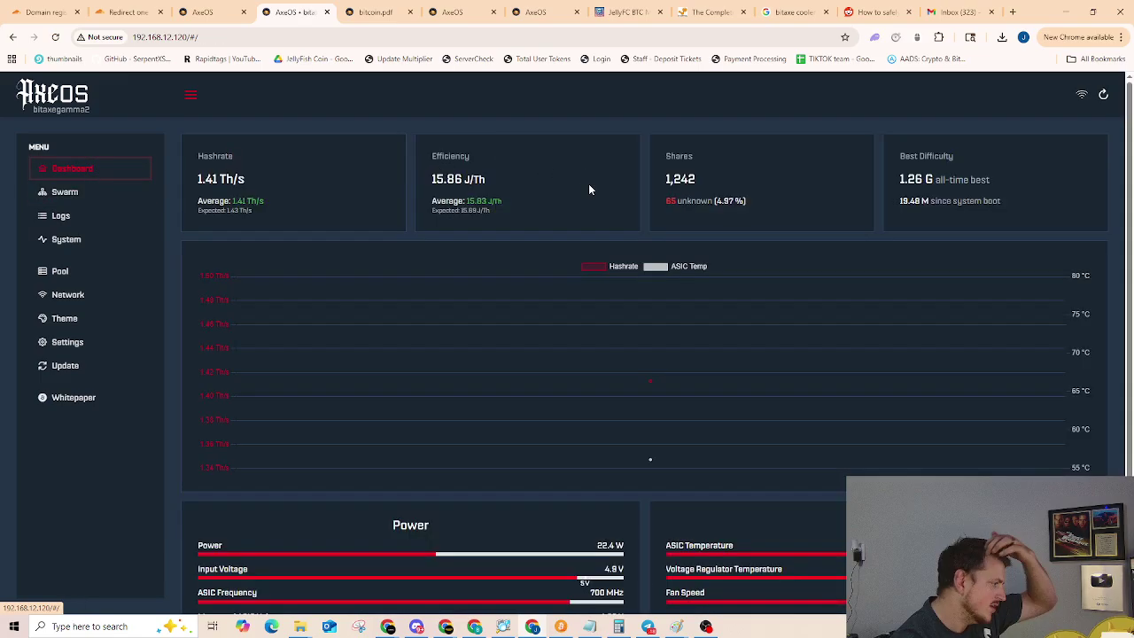
scroll(588, 189, down, 2)
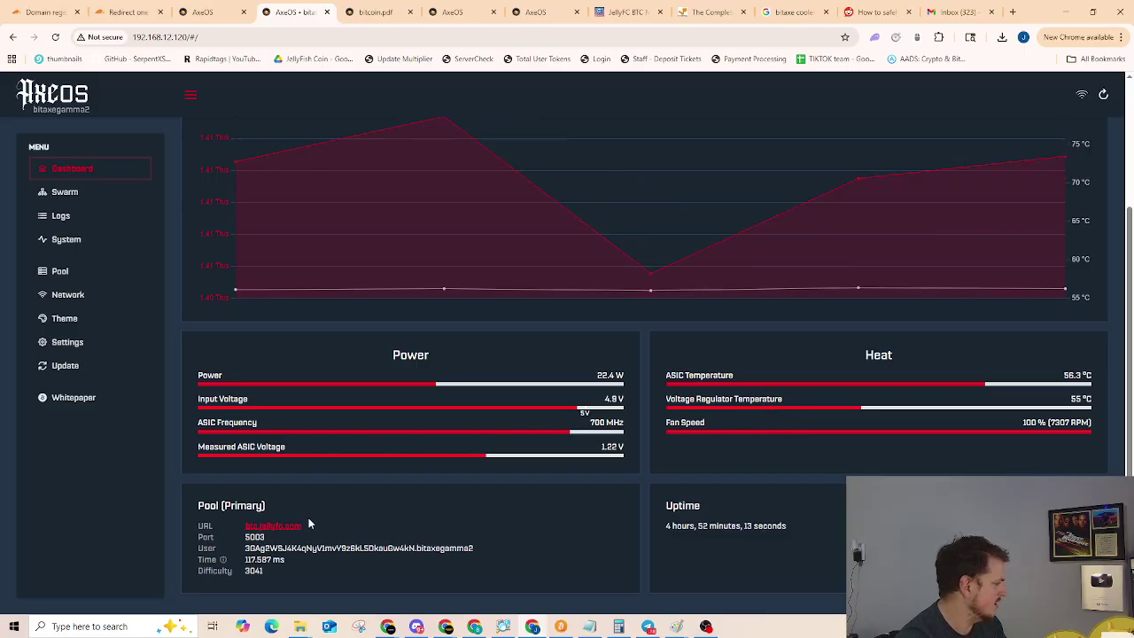
scroll(590, 540, up, 2)
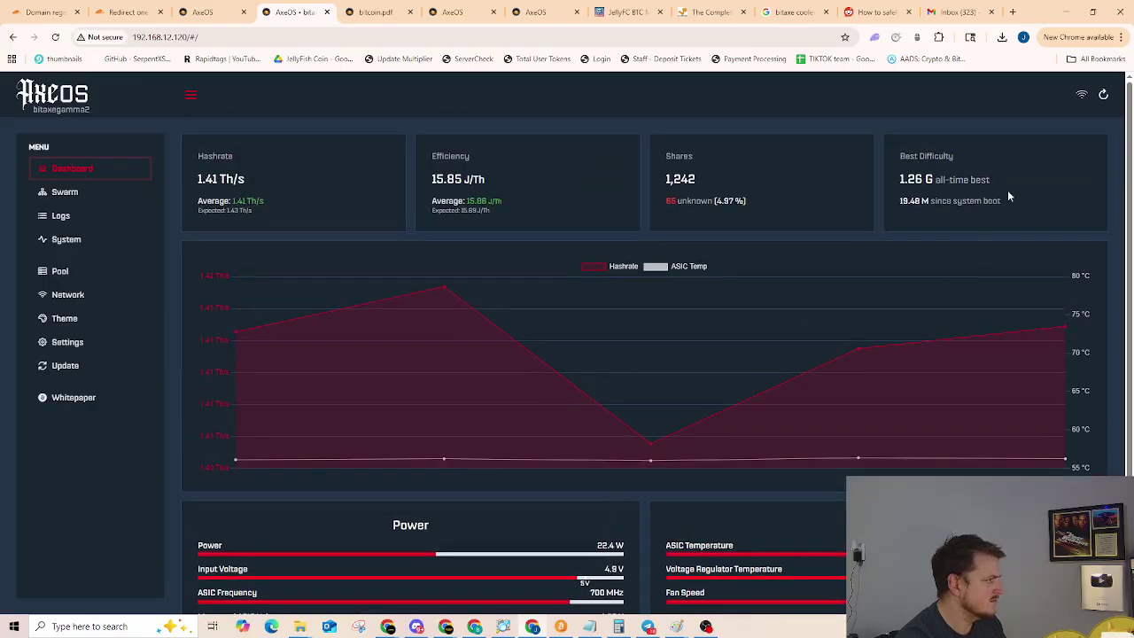
mouse_move(1082, 102)
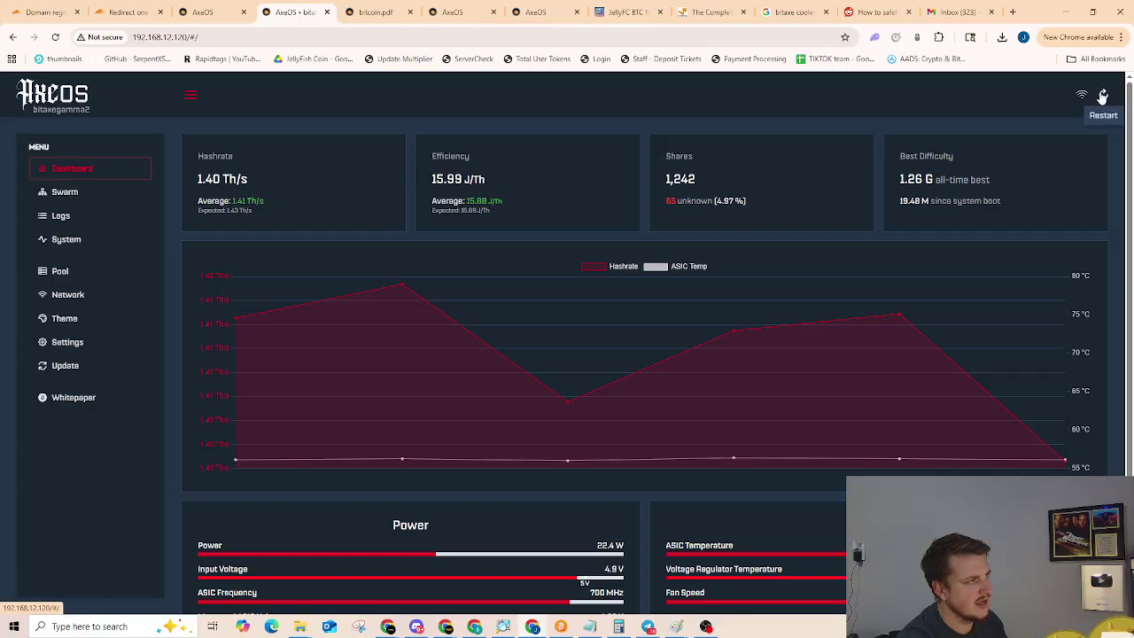
click(190, 95)
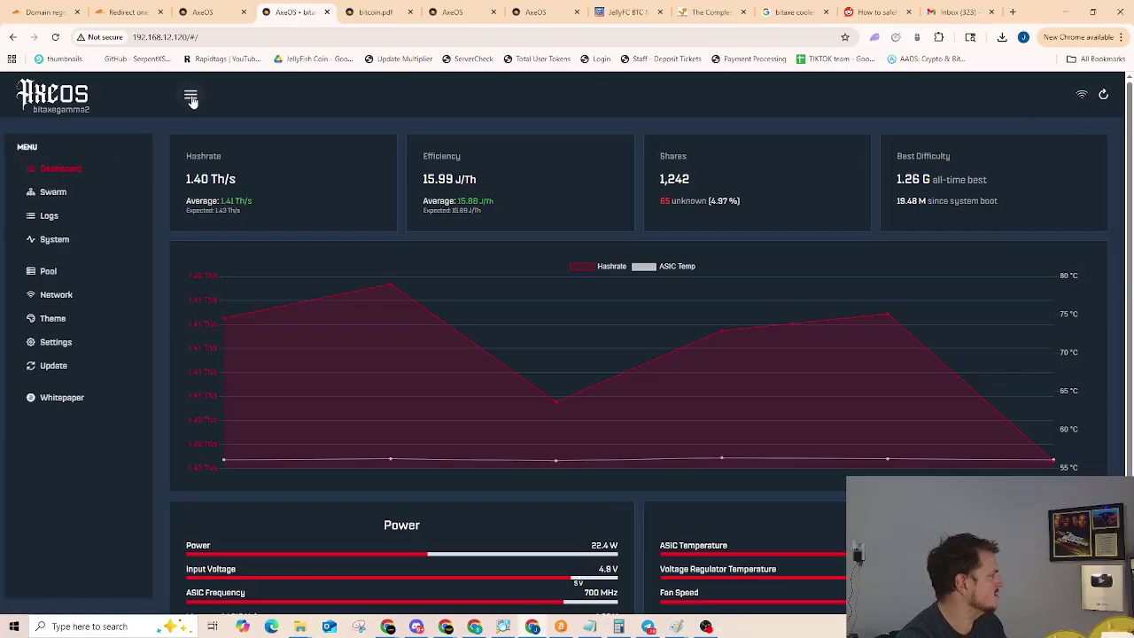
click(191, 95)
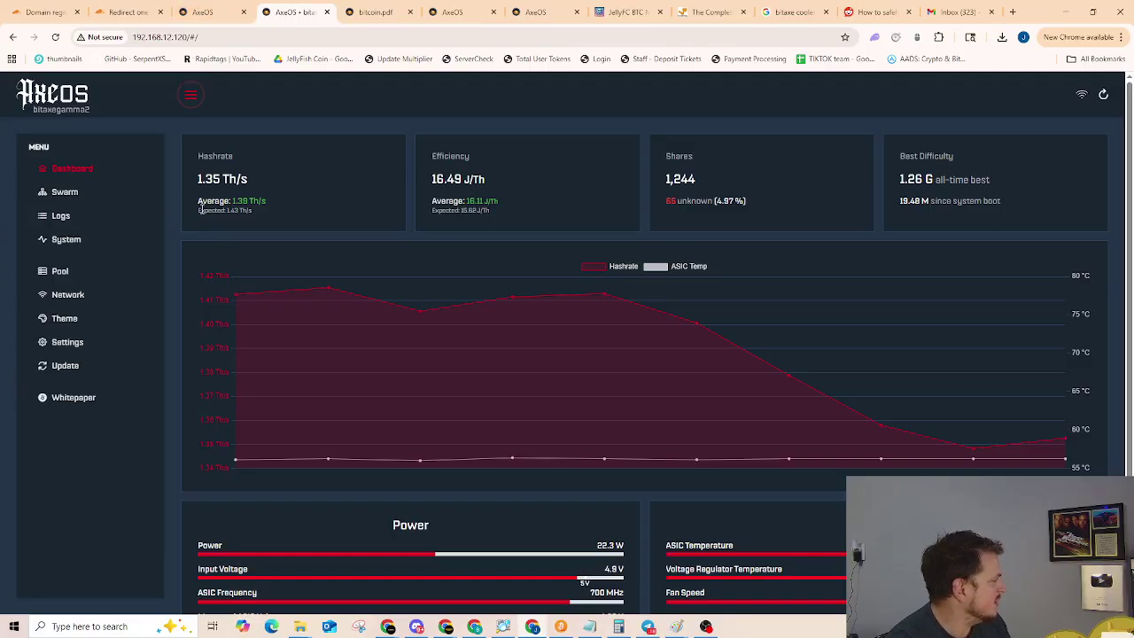
drag(198, 210, 256, 217)
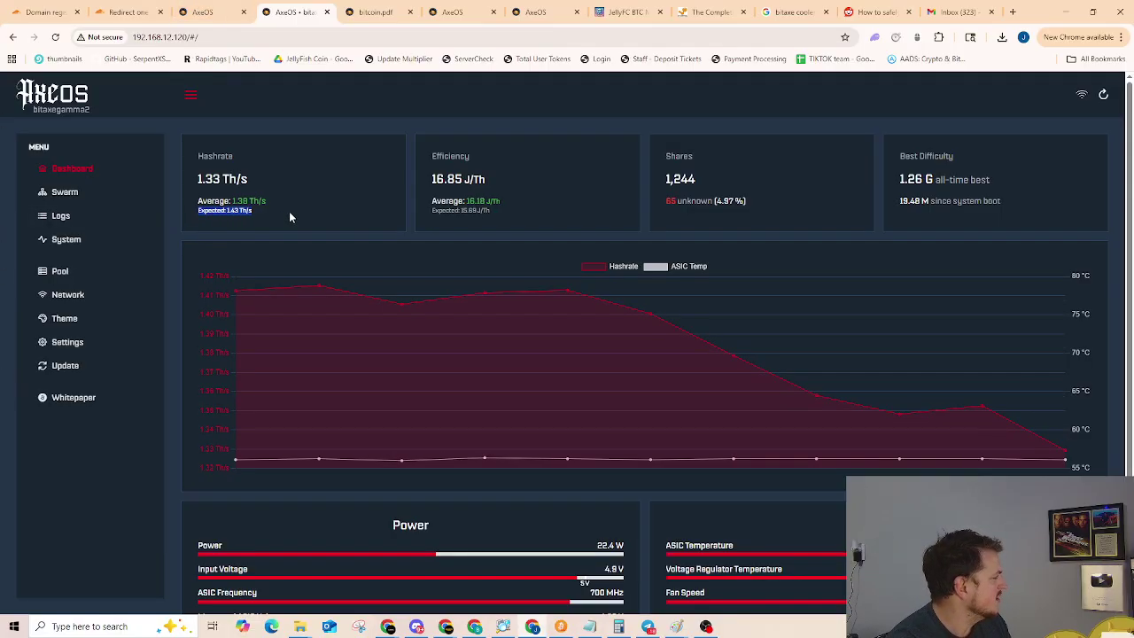
click(270, 212)
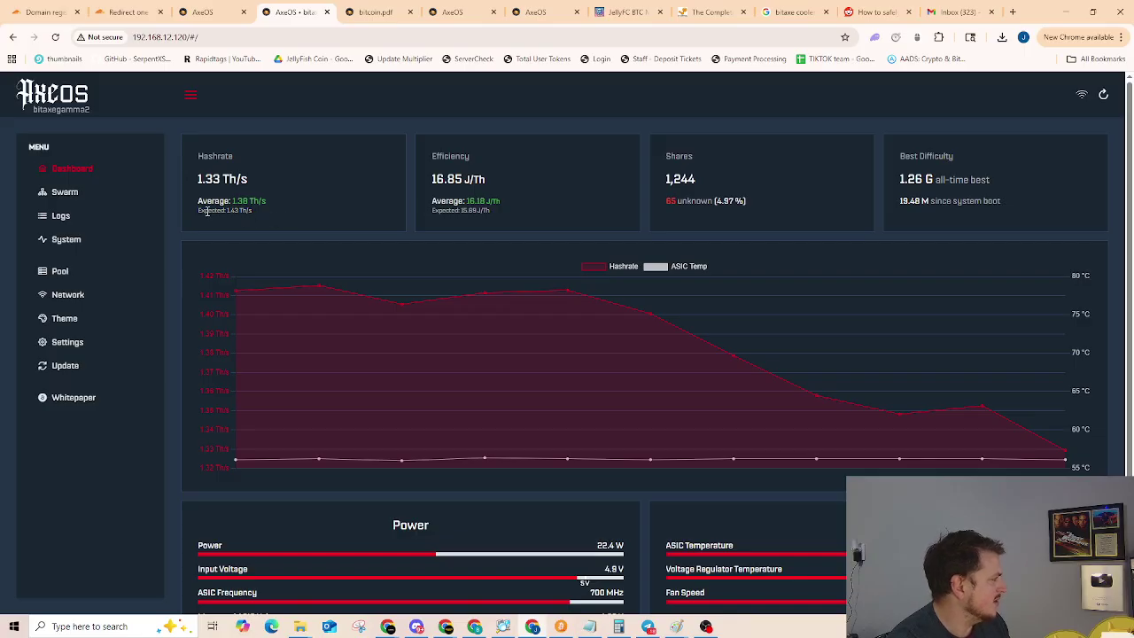
drag(199, 210, 269, 209)
click(258, 213)
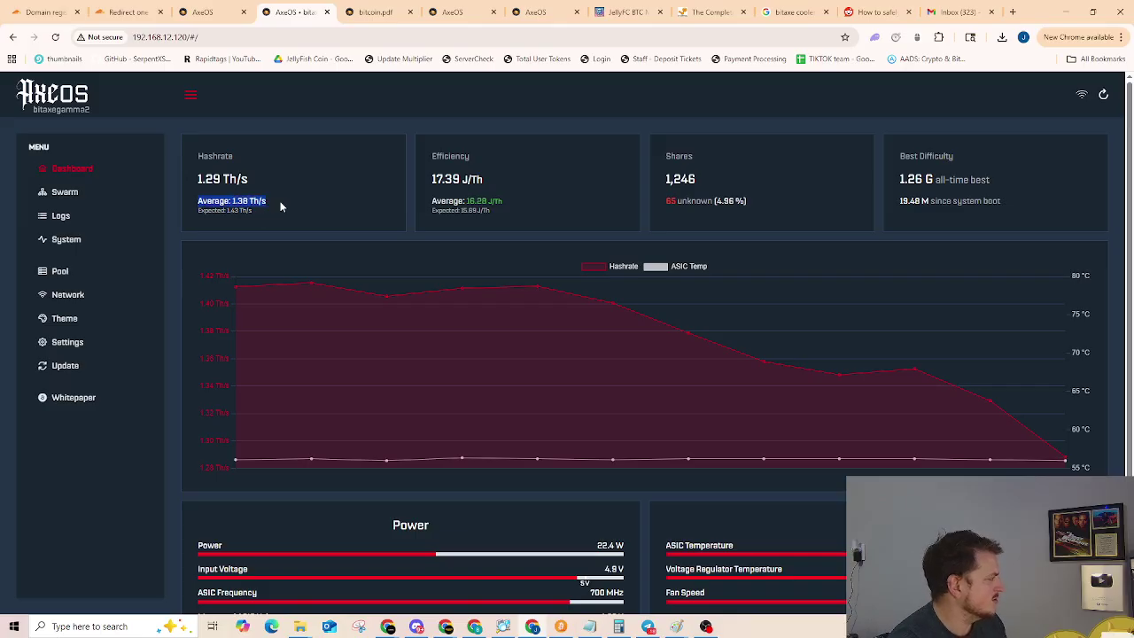
click(280, 206)
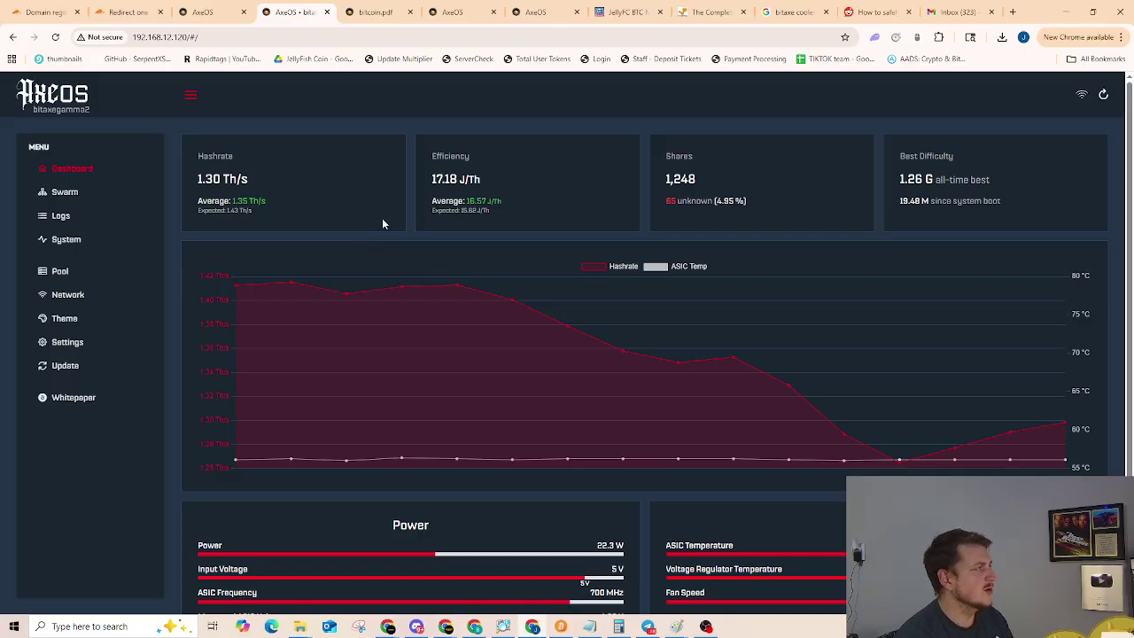
In the JellyFC BTC tab, go via Stats to the Connect page listing stratum ports 5001–5005.
click(632, 13)
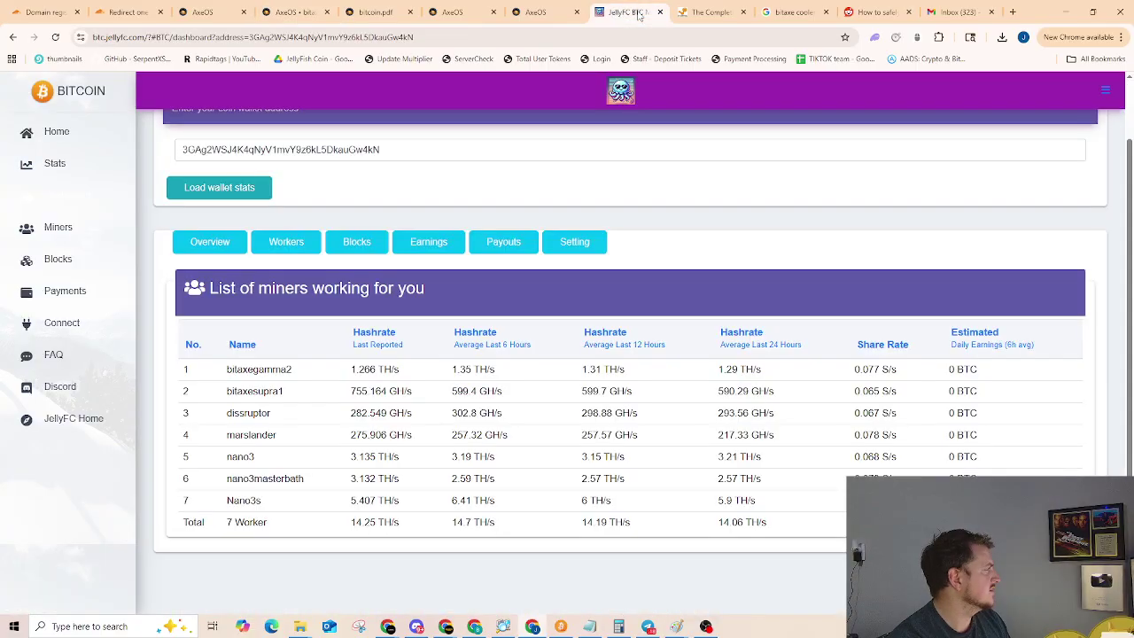
click(53, 164)
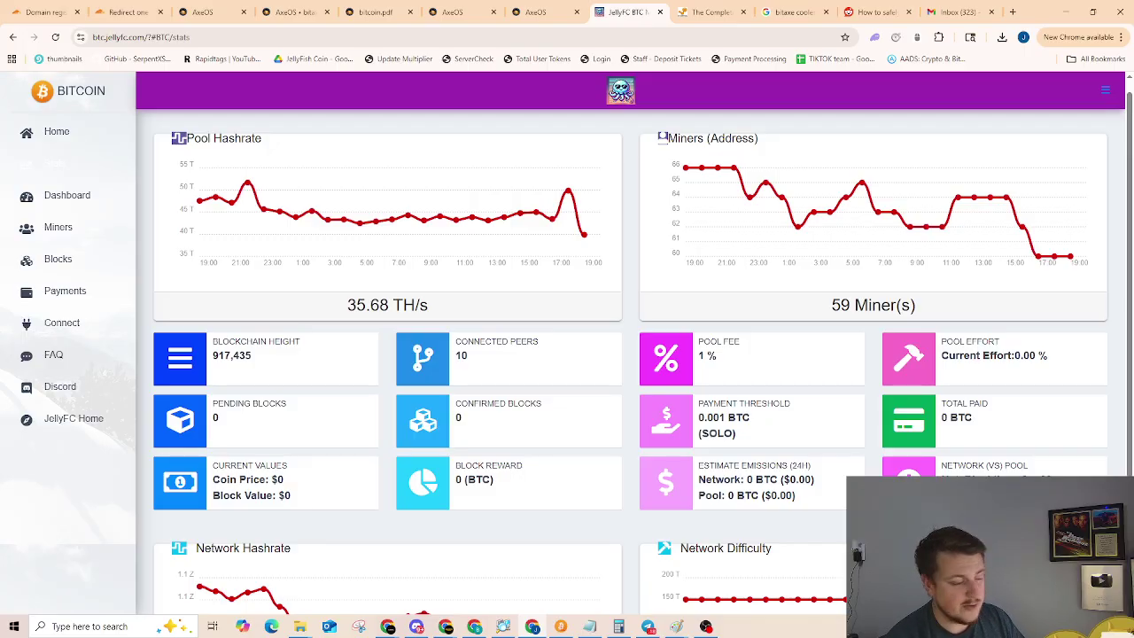
click(62, 324)
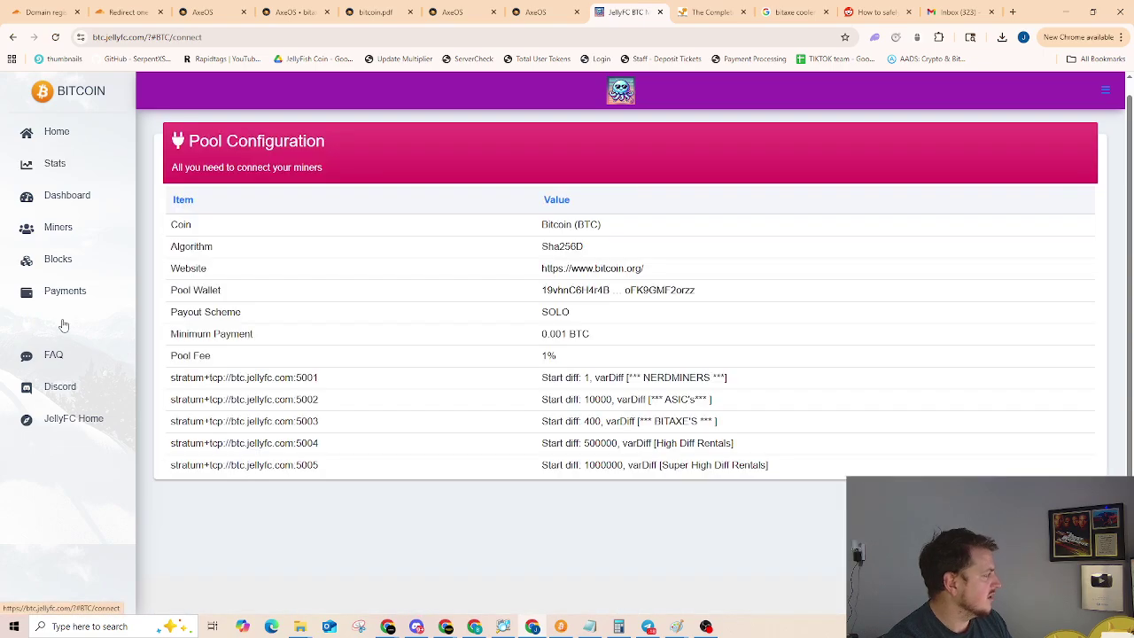